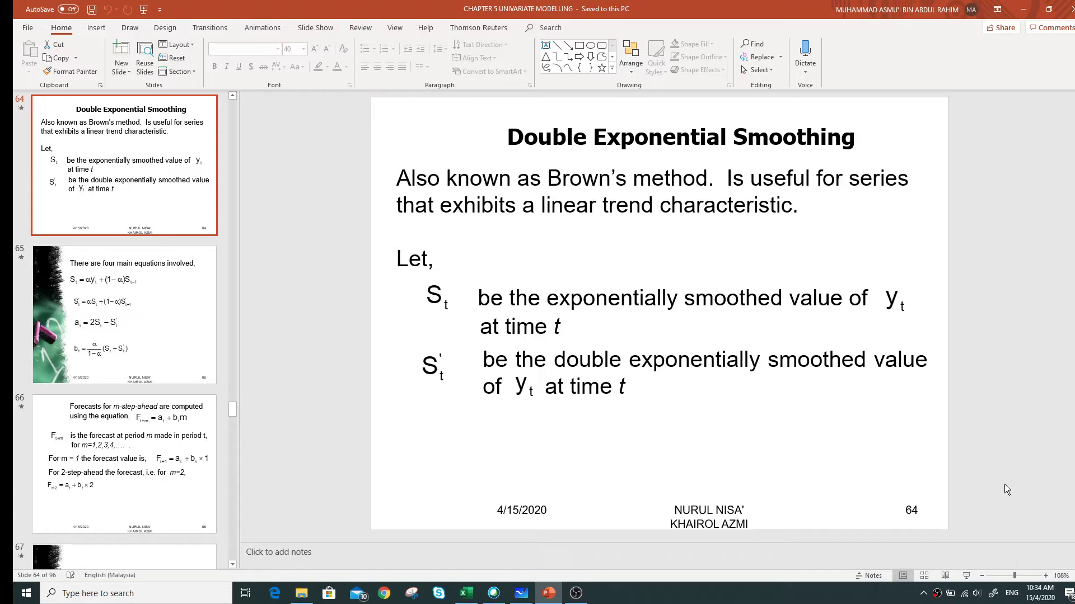
- Bring up the Demo Excel workbook on the Single Exponential sheet, scrolled to its top
click(462, 595)
scroll(347, 453, up, 5)
scroll(346, 454, down, 5)
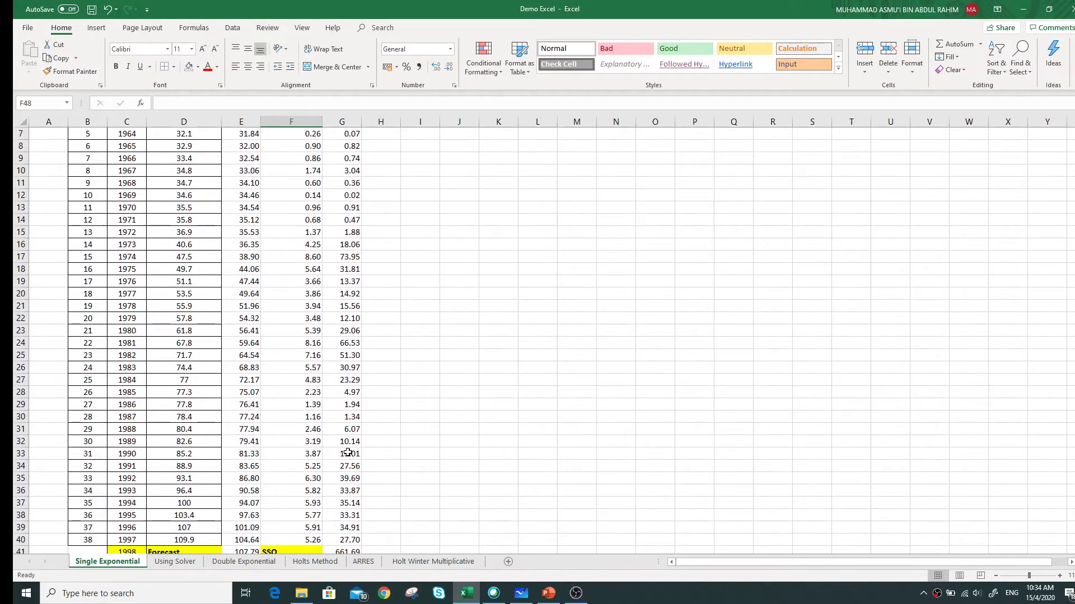
scroll(336, 337, up, 5)
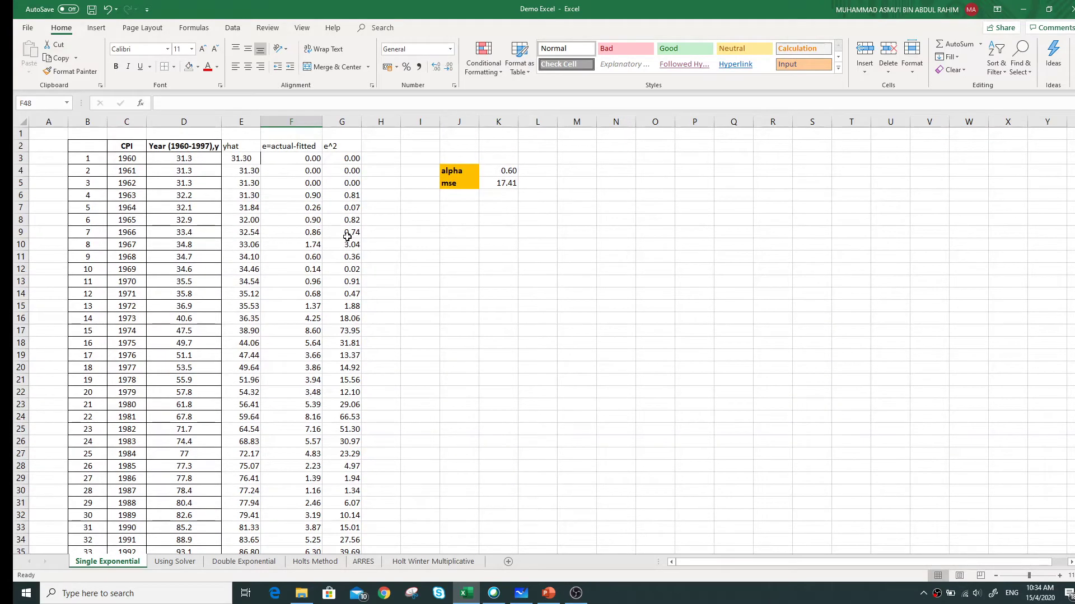
scroll(284, 215, down, 4)
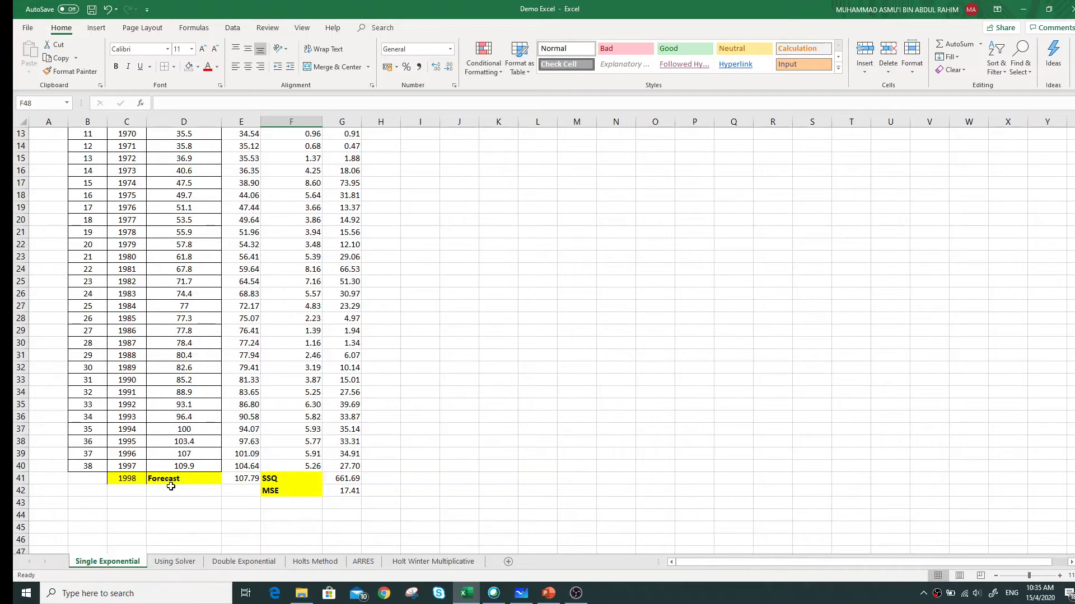
click(131, 489)
- Enter the years 1999, 2000 and 2001 in C42:C44, below 1998, and check the new cells
text(1999)
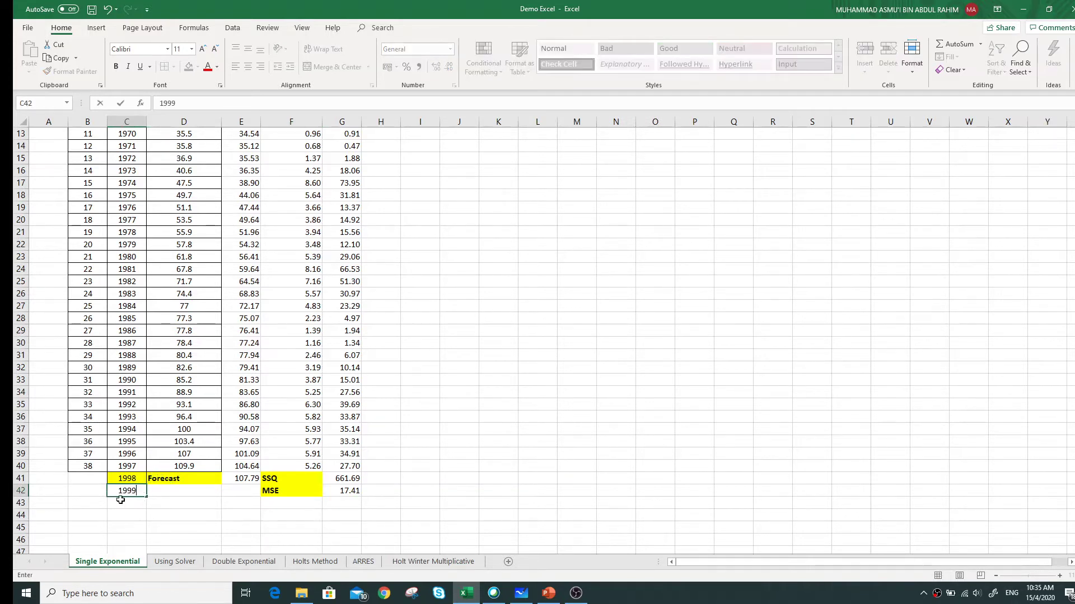
key(Return)
text(2000)
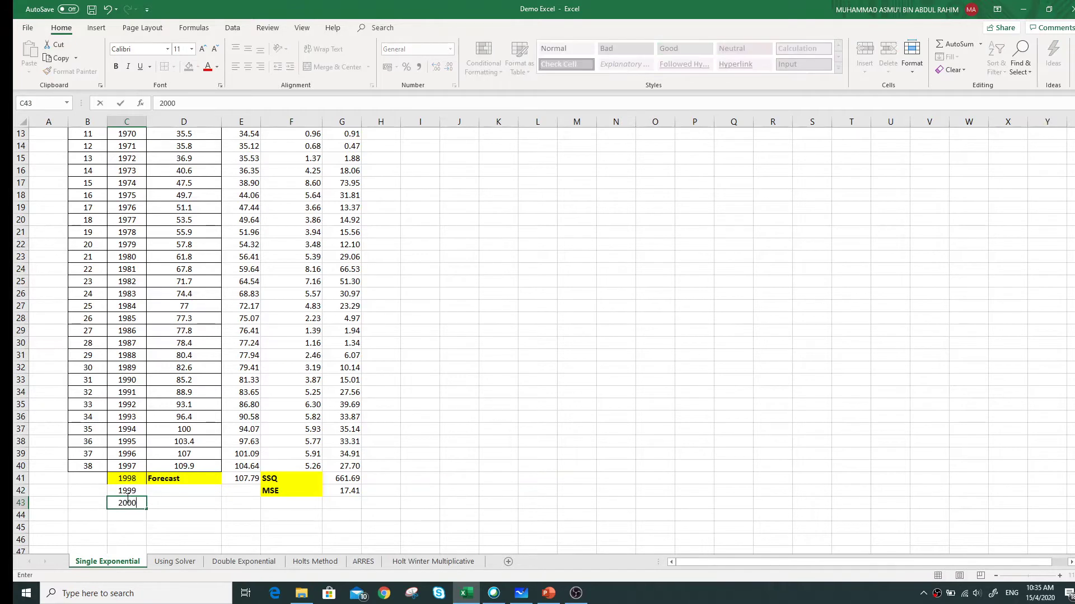
key(Return)
text(200)
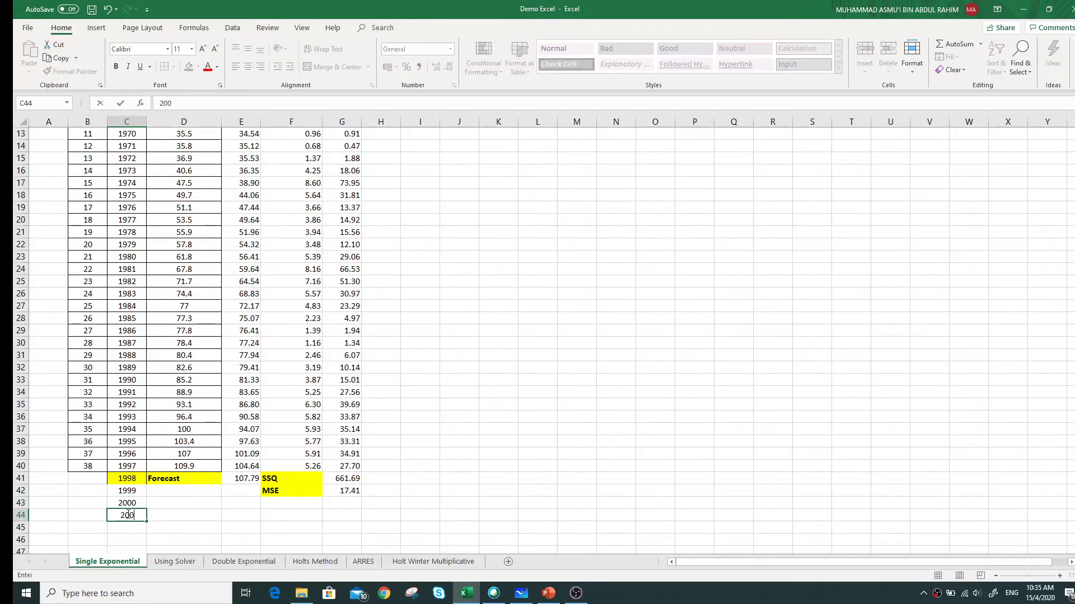
text(1)
click(173, 527)
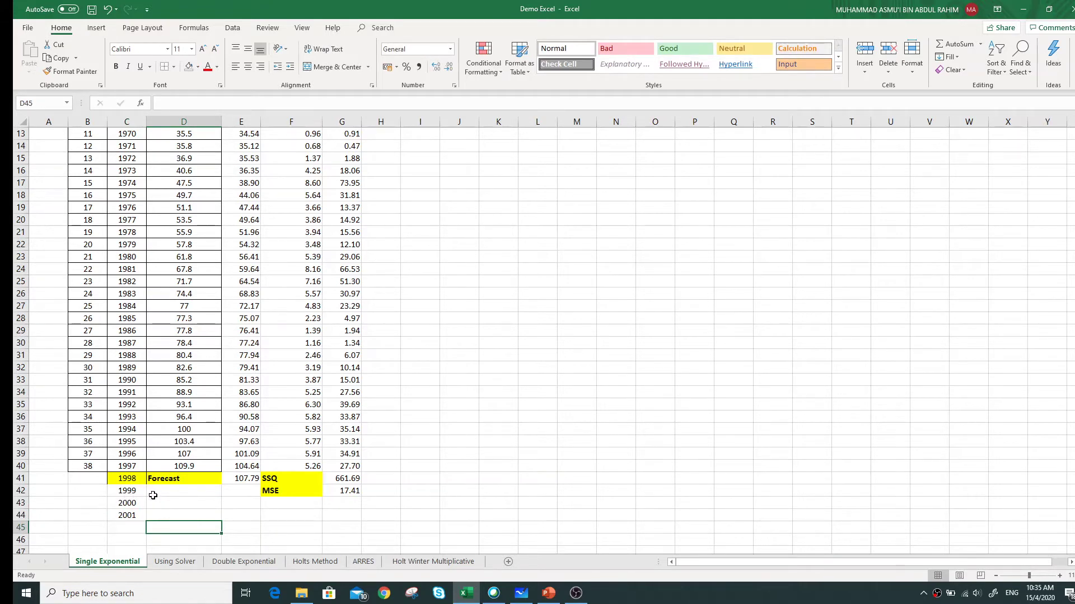
click(129, 503)
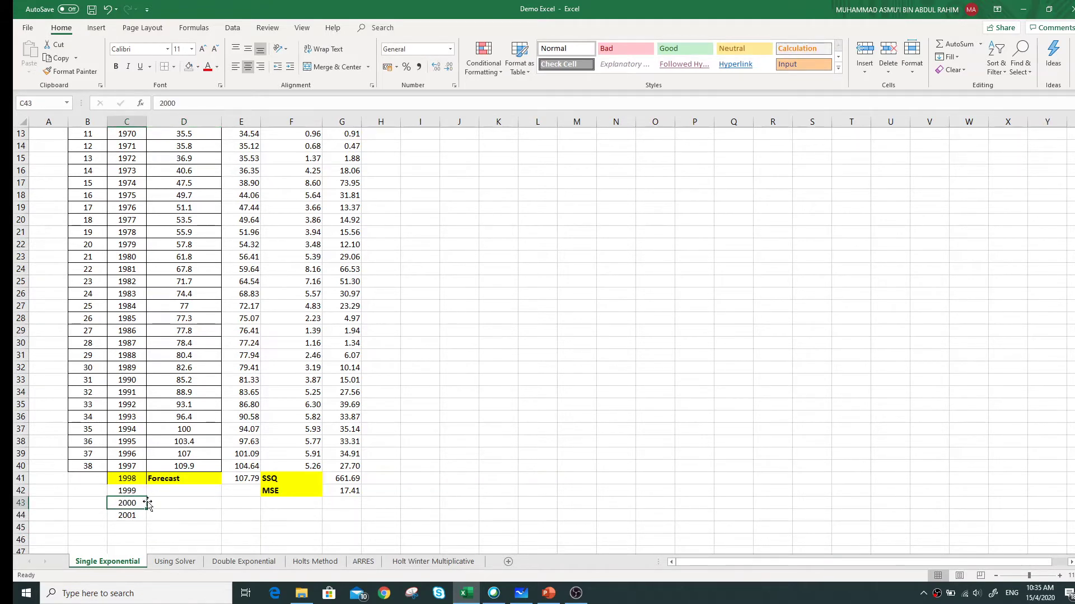
click(138, 516)
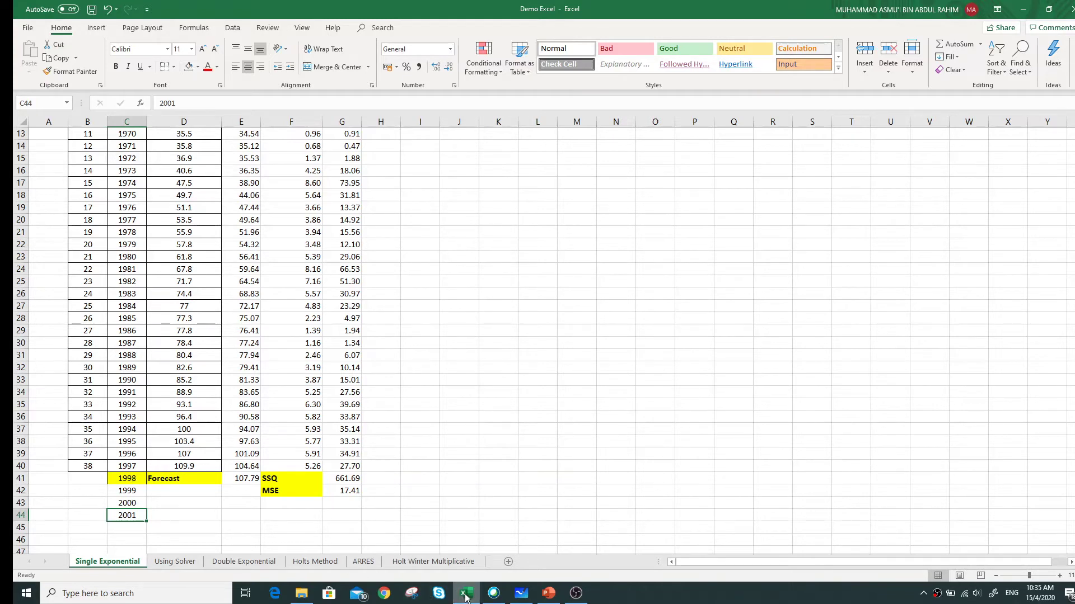
- In Whiteboard, handwrite in green ink the SES forecast F(t+1) equation for 1998 (m=1)
mouse_move(467, 595)
click(521, 593)
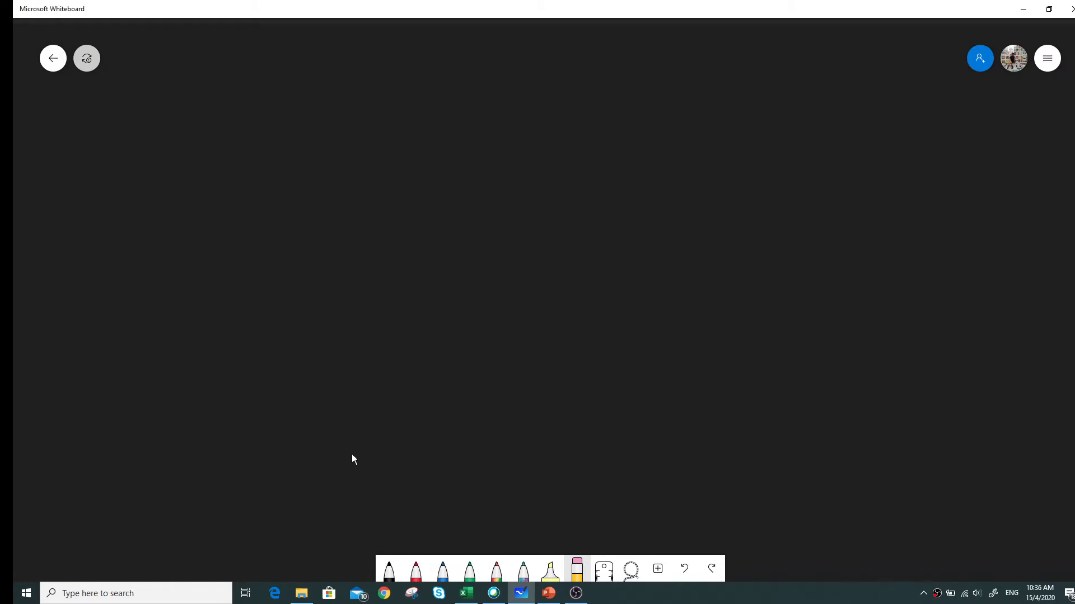
click(469, 571)
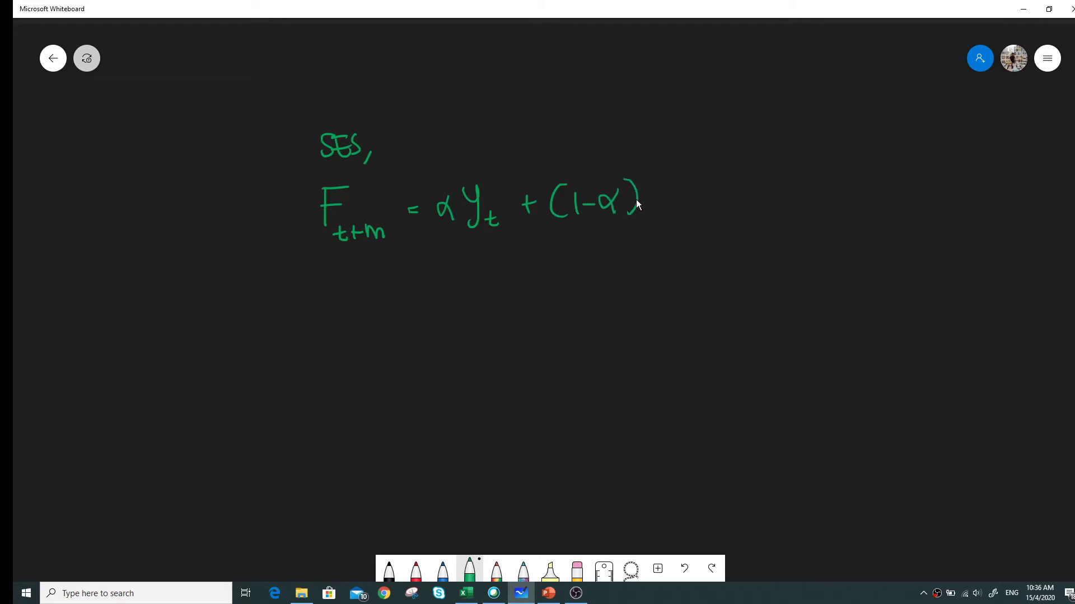
drag(666, 210, 673, 223)
drag(663, 215, 673, 213)
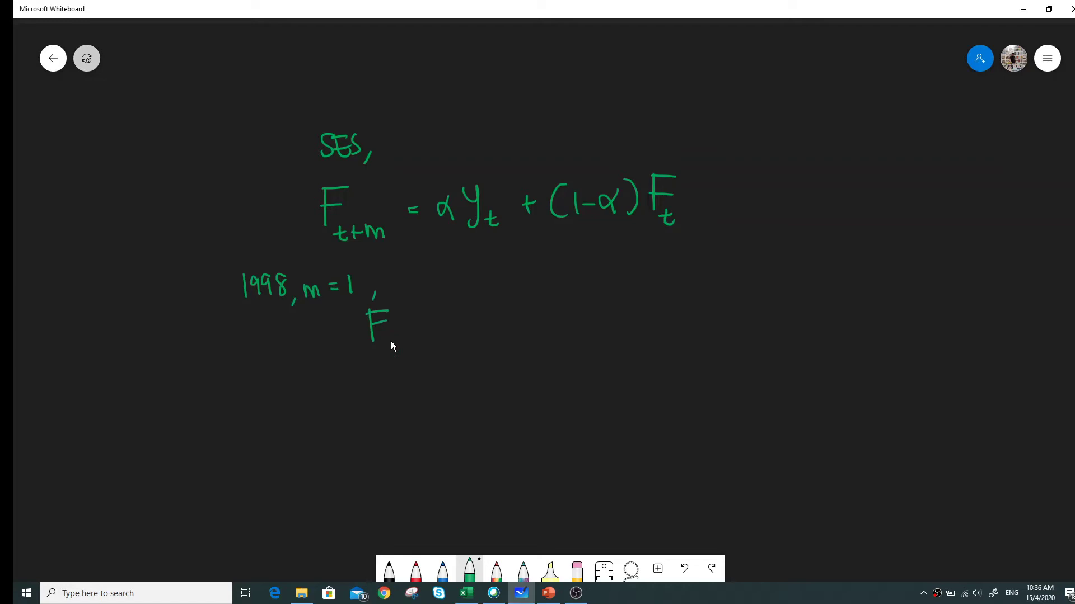
drag(390, 335, 391, 351)
drag(385, 341, 410, 350)
drag(404, 342, 429, 348)
drag(456, 325, 467, 326)
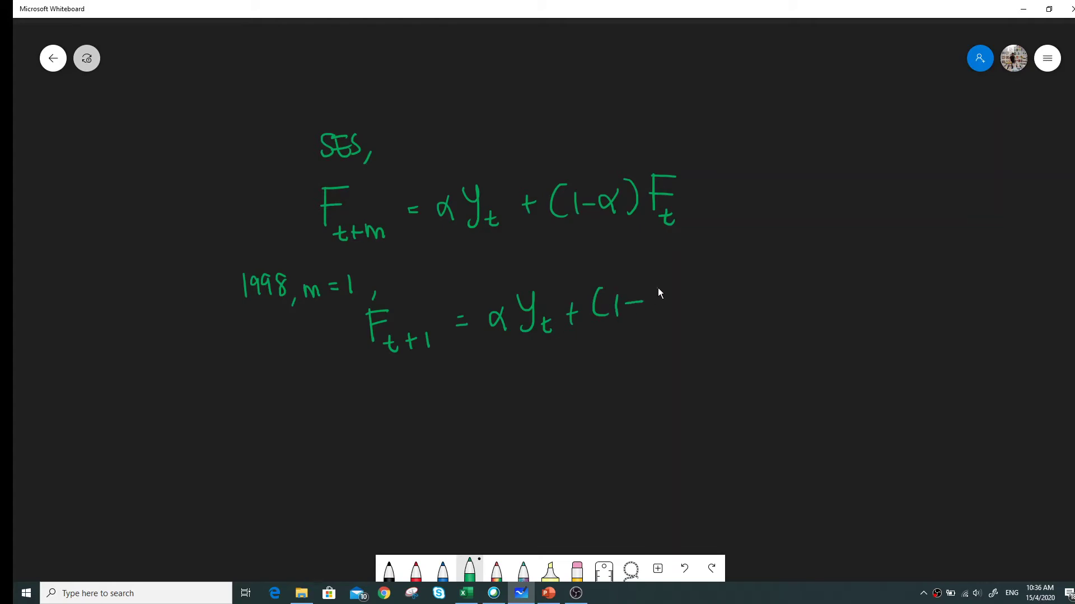
drag(694, 299, 712, 297)
- Handwrite the 1999 (m=2) version, F(t+2) = αy(t) + (1-α)F(t)
mouse_move(252, 377)
mouse_down()
mouse_move(254, 403)
mouse_move(272, 382)
mouse_move(357, 405)
mouse_up()
drag(368, 399, 376, 397)
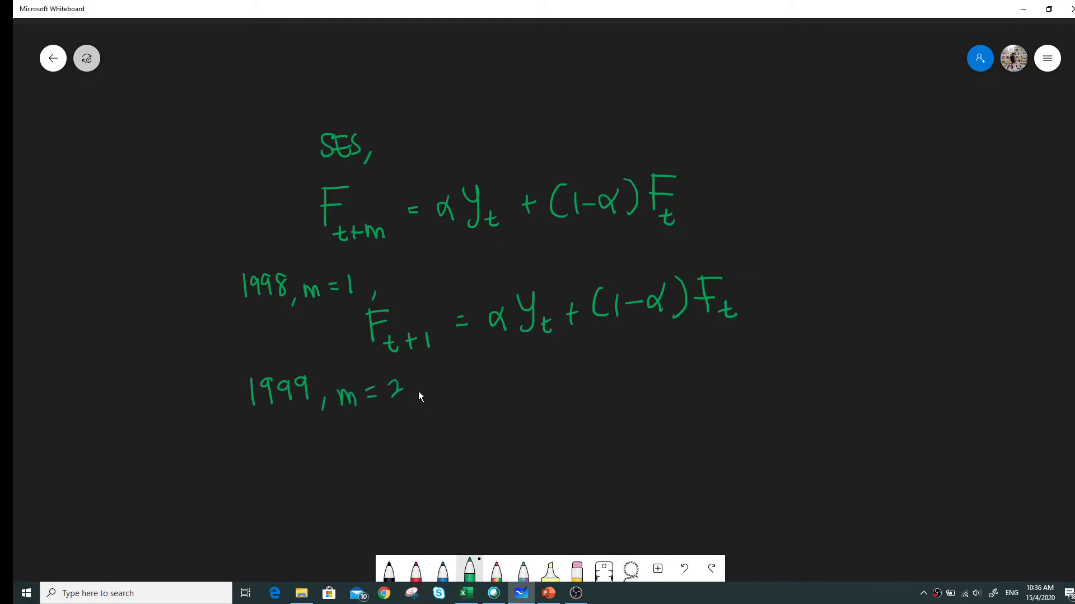
drag(410, 423, 432, 421)
mouse_move(416, 440)
mouse_down()
mouse_move(429, 439)
mouse_move(436, 462)
mouse_move(457, 450)
mouse_up()
mouse_move(531, 423)
mouse_down()
mouse_move(526, 413)
mouse_move(559, 425)
mouse_up()
mouse_move(562, 412)
mouse_down()
mouse_move(551, 445)
mouse_move(573, 441)
mouse_up()
drag(589, 418, 597, 419)
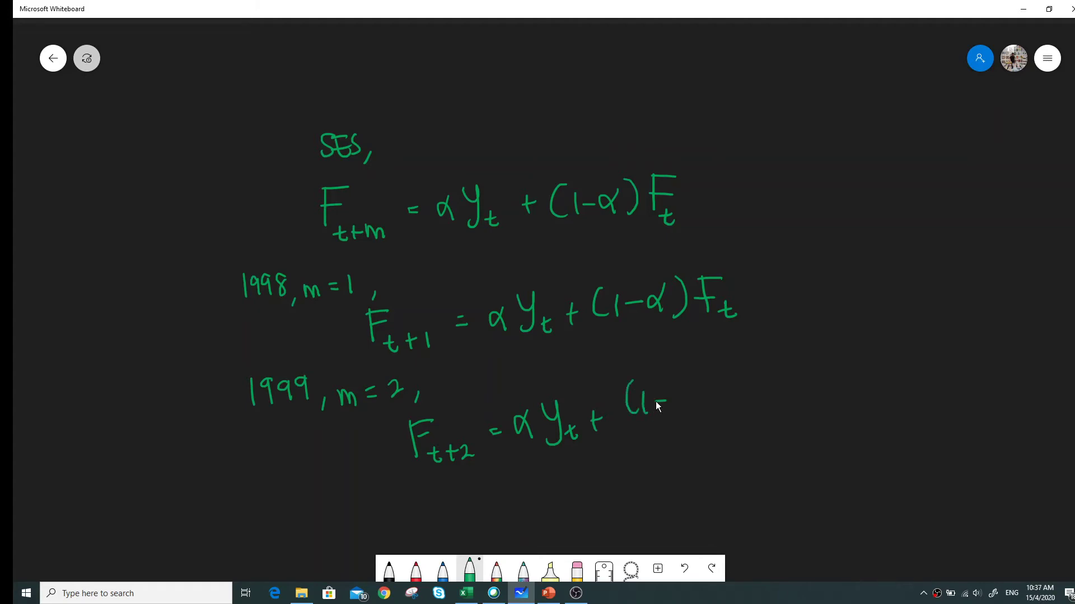
drag(745, 399, 749, 414)
drag(742, 405, 751, 404)
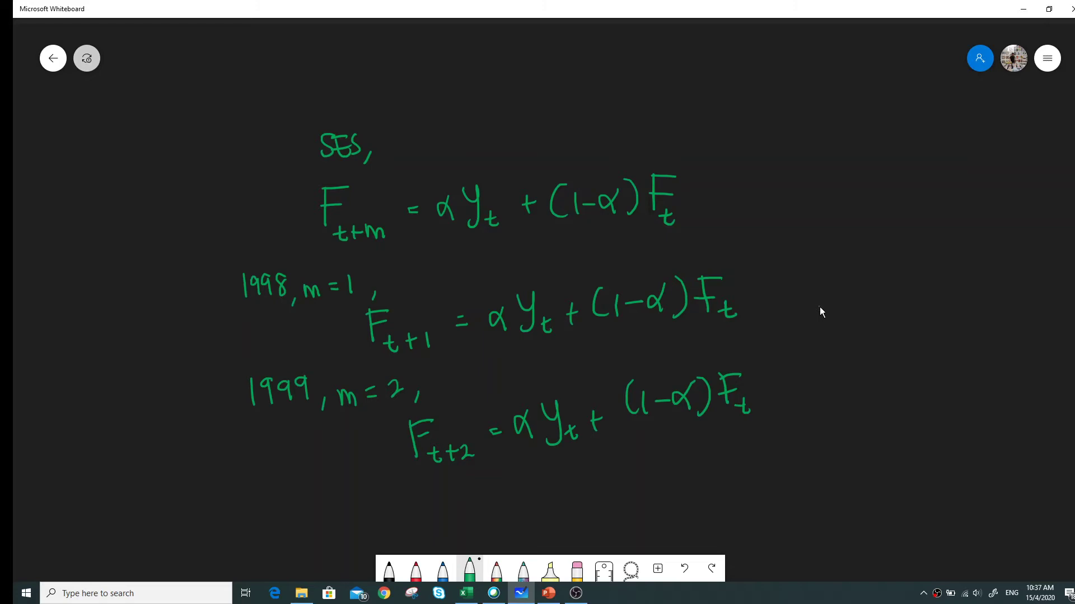
- Draw arrows from SES toward the F(t+2) equation, then return to the Excel workbook
drag(809, 348, 784, 365)
drag(383, 138, 428, 113)
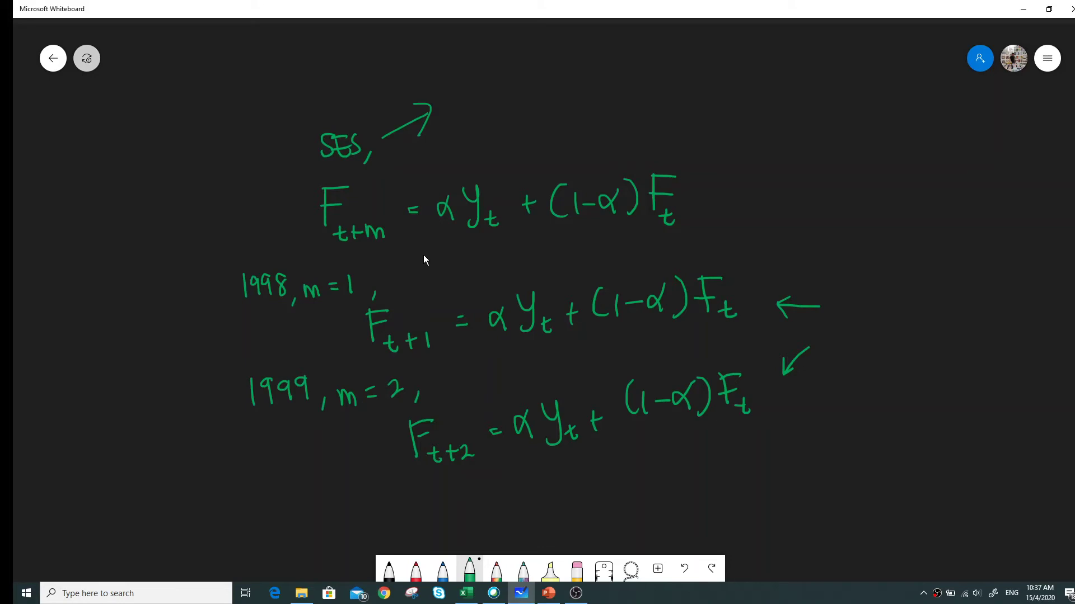
click(466, 594)
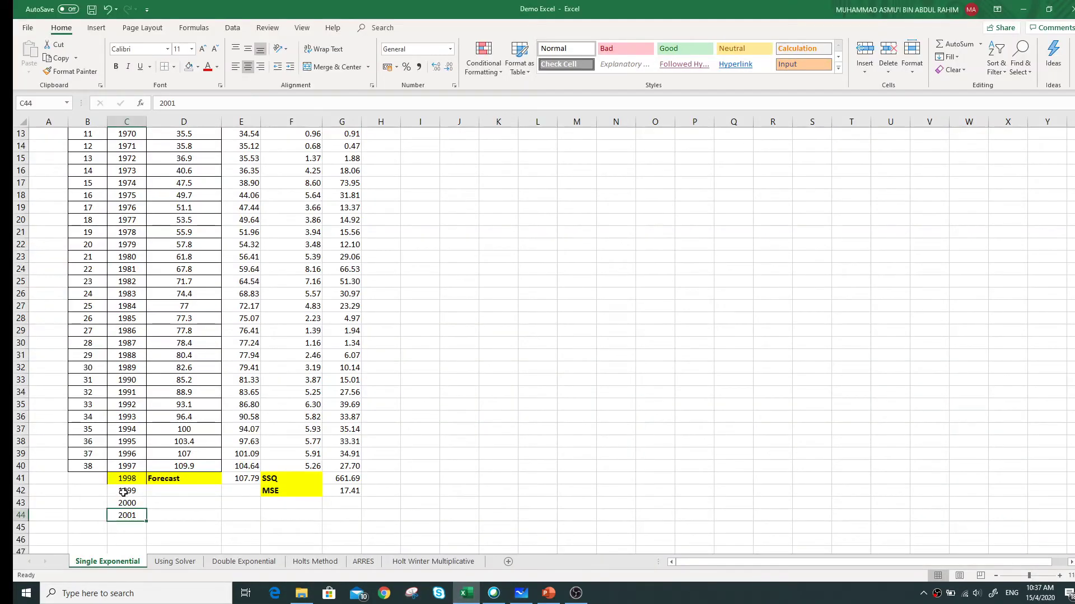
- Give 1999, 2000 and 2001 a forecast of 107.79 in E42:E44
click(234, 491)
text(10)
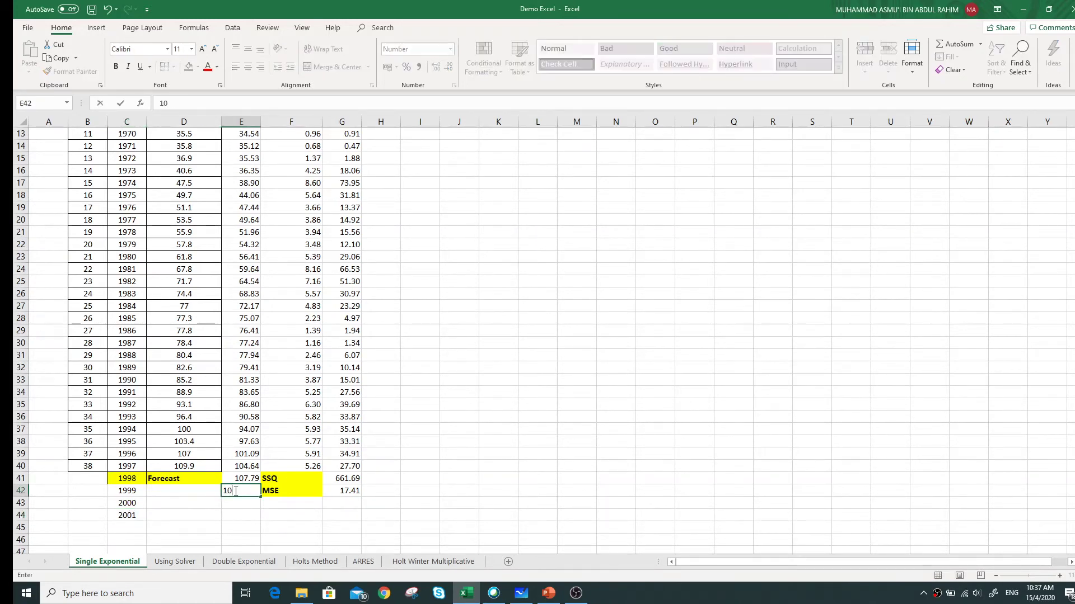
text(7.79)
click(253, 511)
click(252, 506)
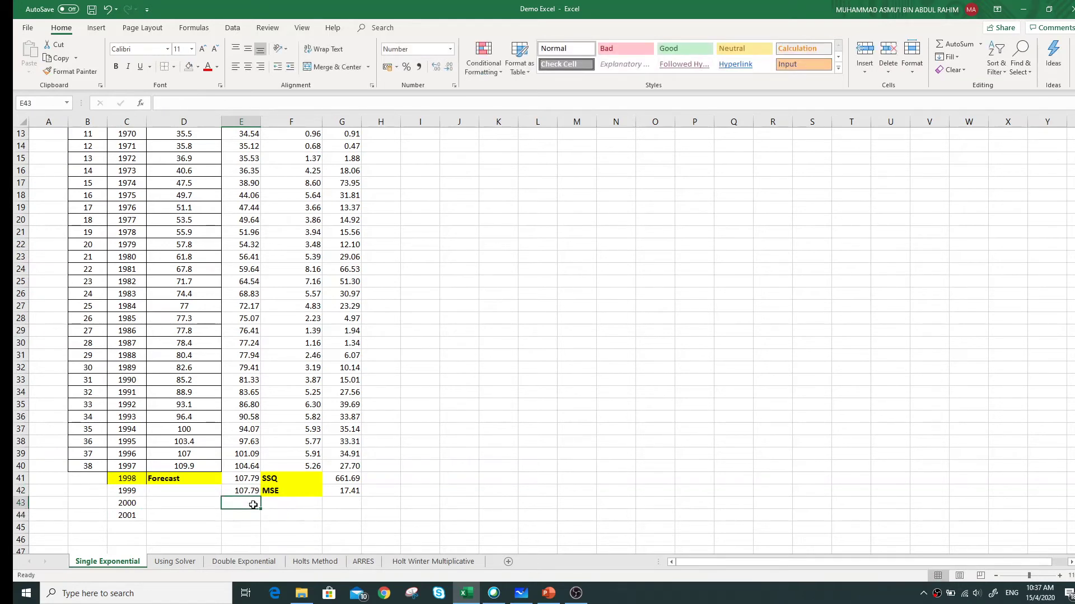
text(107)
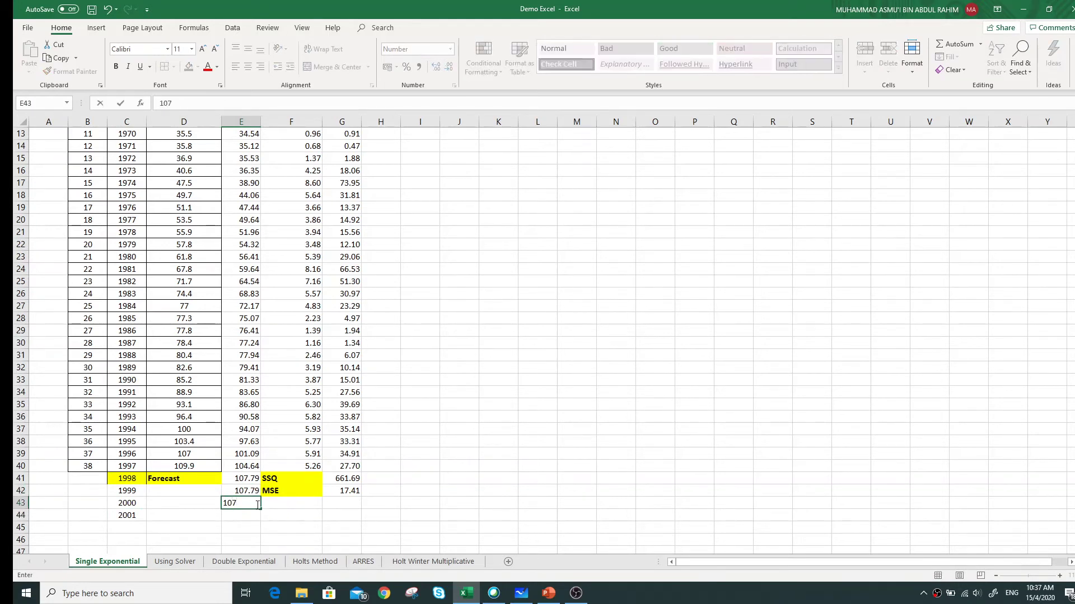
text(.79)
key(Return)
click(249, 503)
key(ctrl+c)
click(249, 516)
click(374, 527)
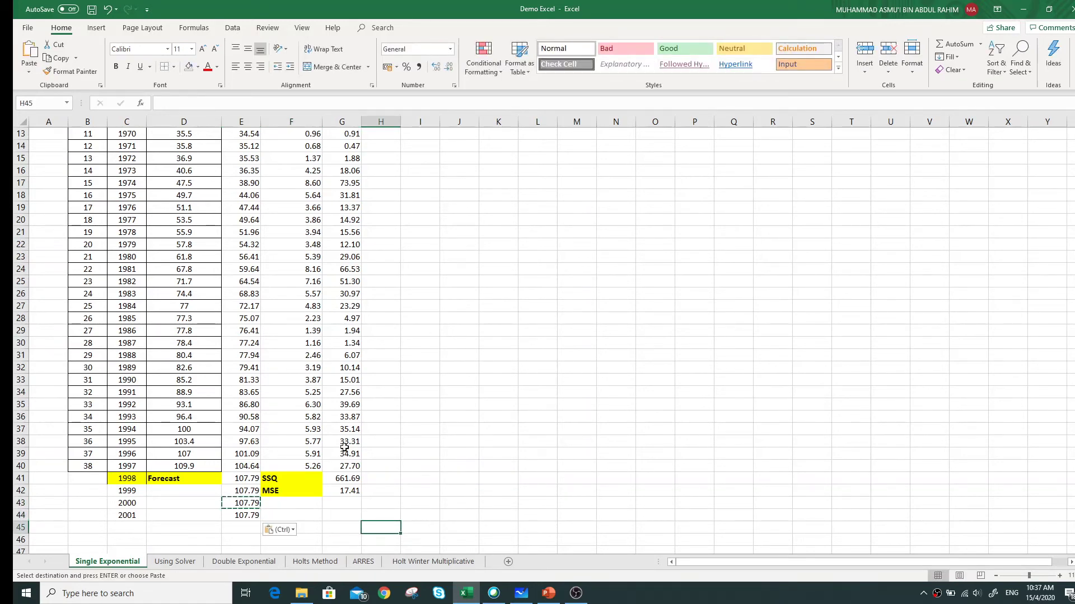
- Scroll back up the sheet and return to the PowerPoint slides
scroll(300, 407, up, 3)
scroll(300, 407, up, 1)
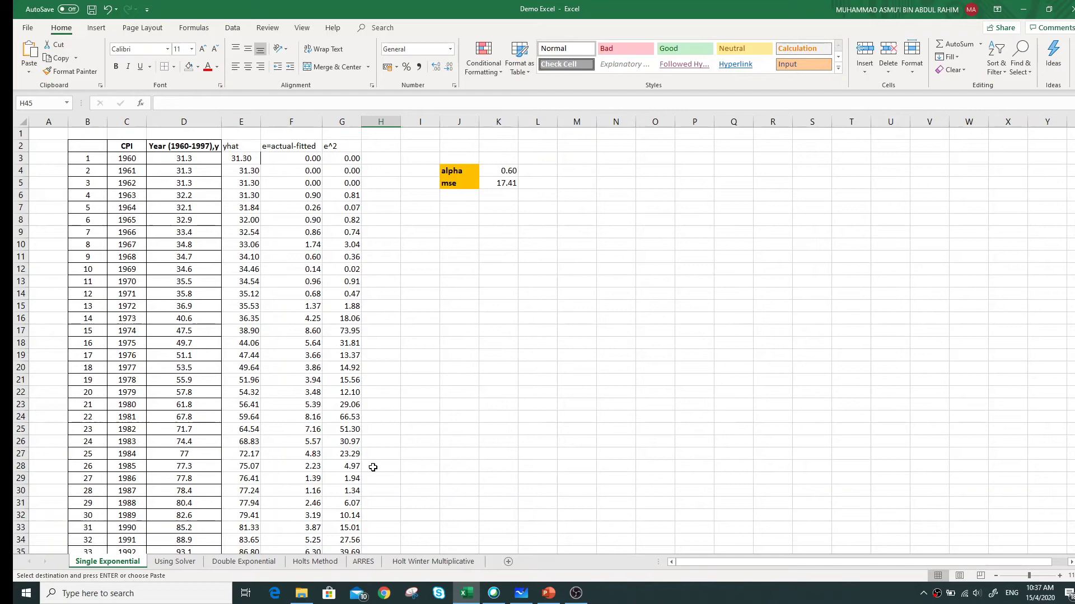
click(547, 593)
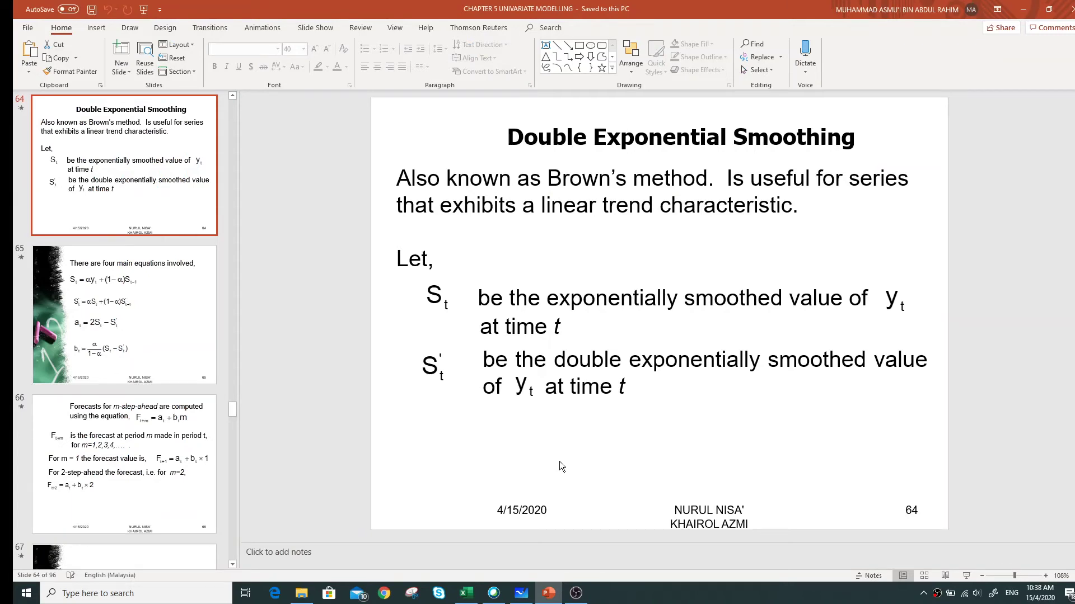
- Show slide 66 with the m-step-ahead forecast equation F(t+m) = a(t) + b(t)m
click(199, 512)
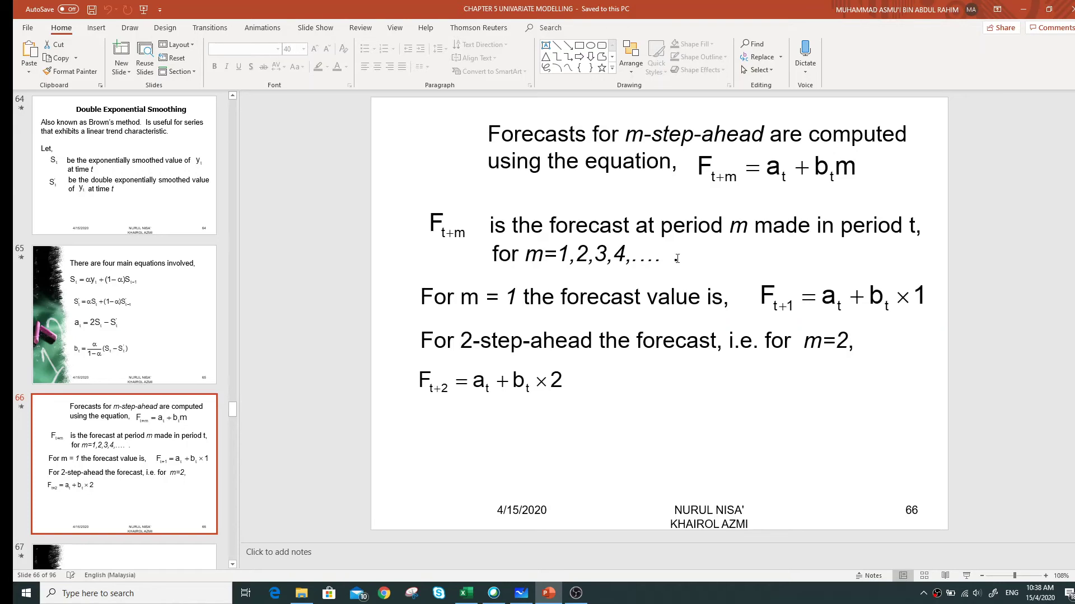
- Return to slide 64, Double Exponential Smoothing, defining S(t) and S'(t)
click(216, 175)
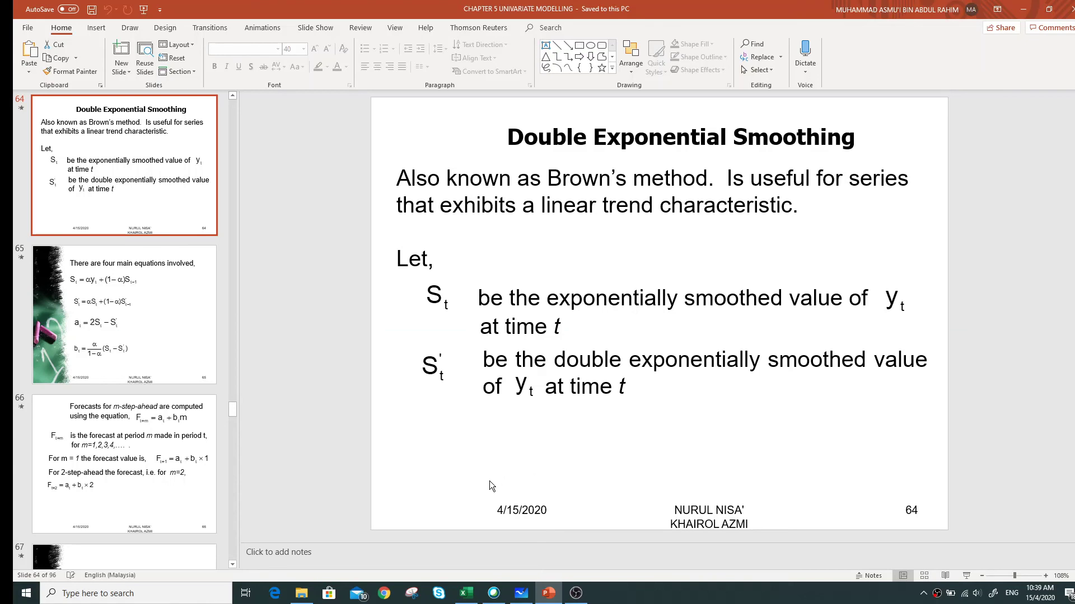
- Move between slides 66 and 65, reviewing the four main equations, and end on slide 66
click(185, 431)
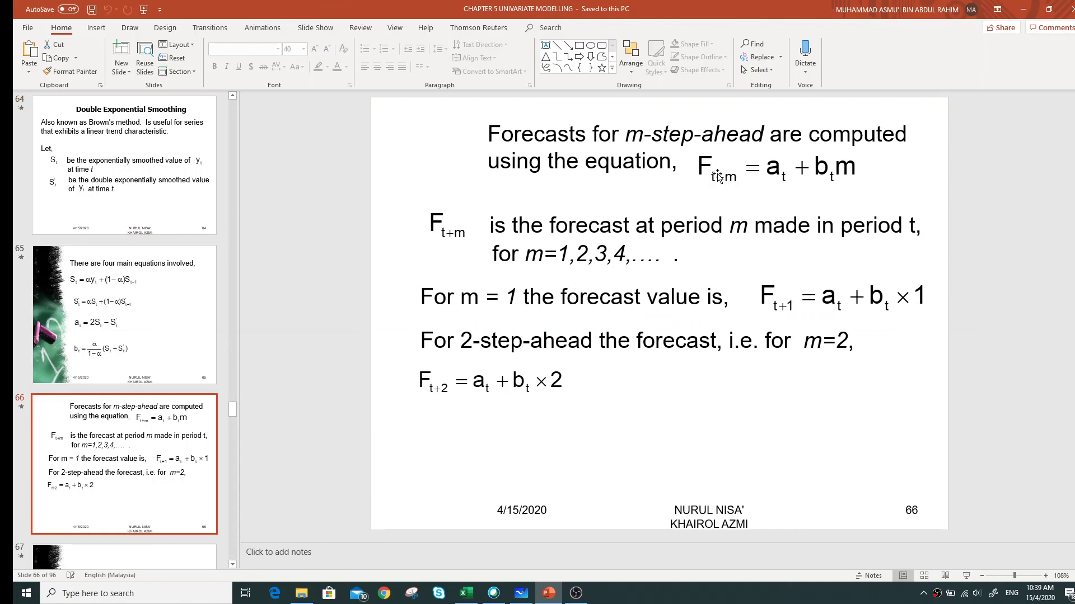
click(163, 273)
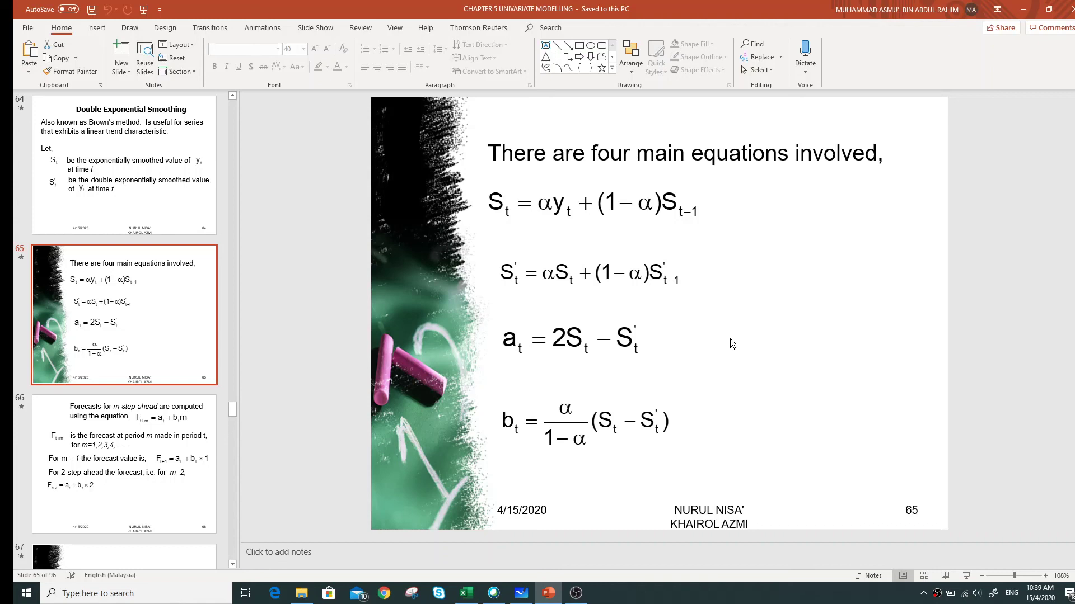
click(123, 464)
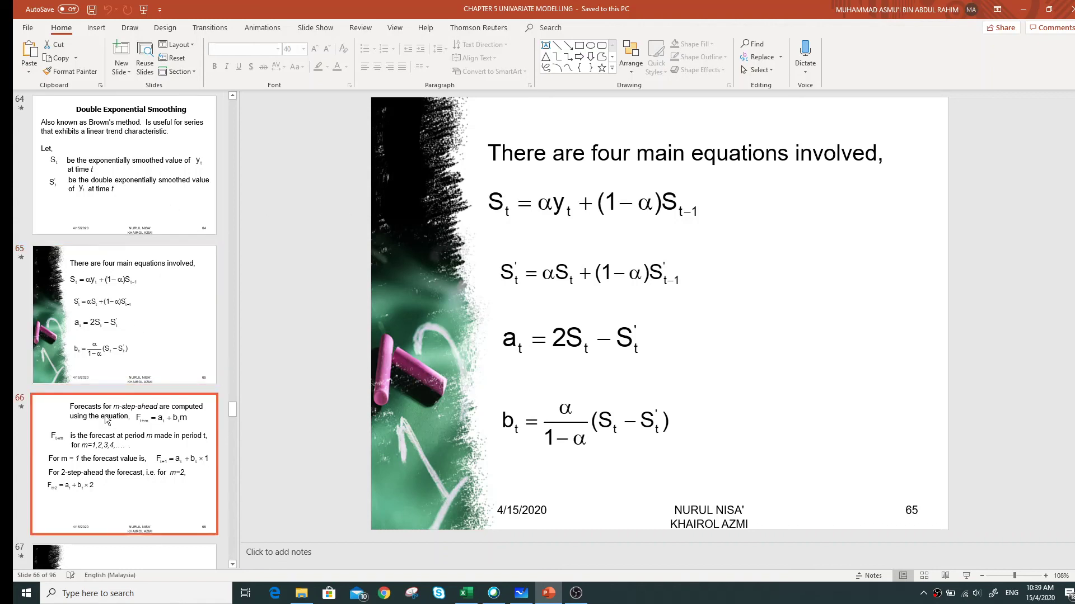